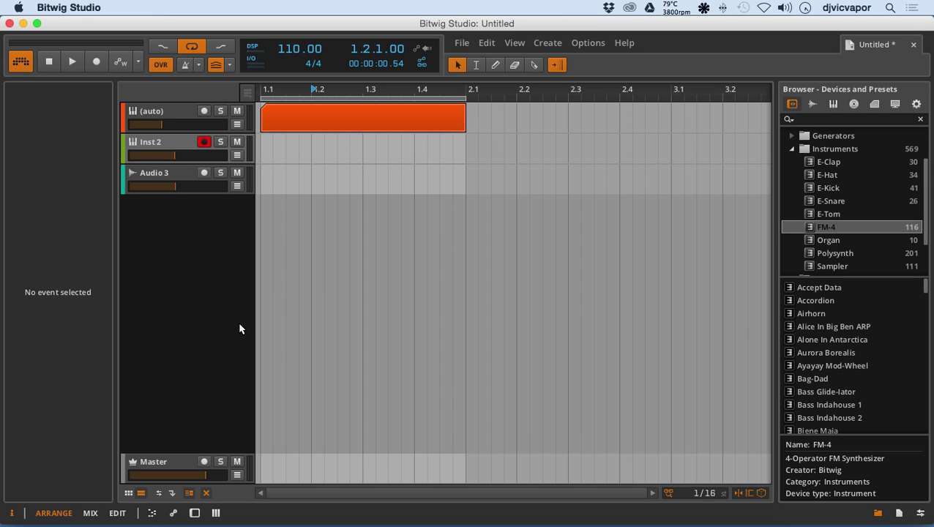
# Show and hide the mixer with the M shortcut, then close it with the bottom-bar button
pyautogui.press('m')
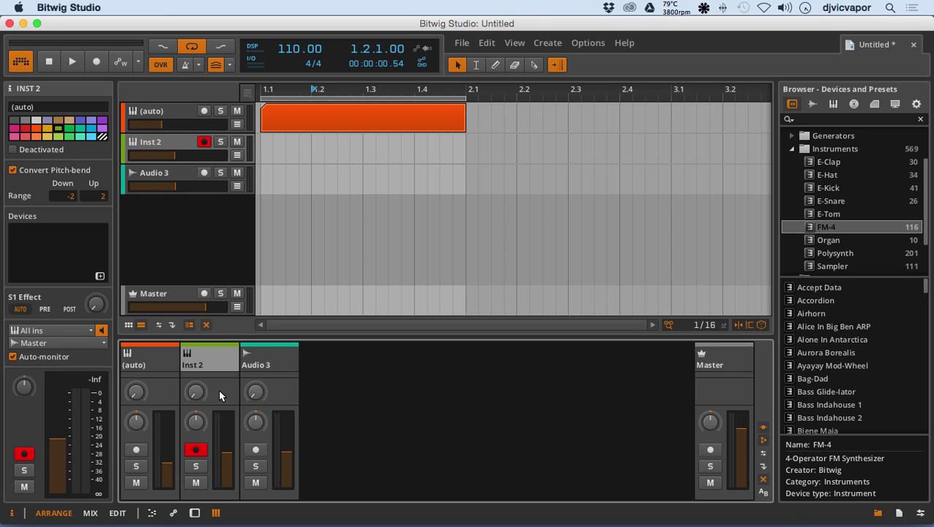
pyautogui.press('m')
pyautogui.press('m')
pyautogui.press('m')
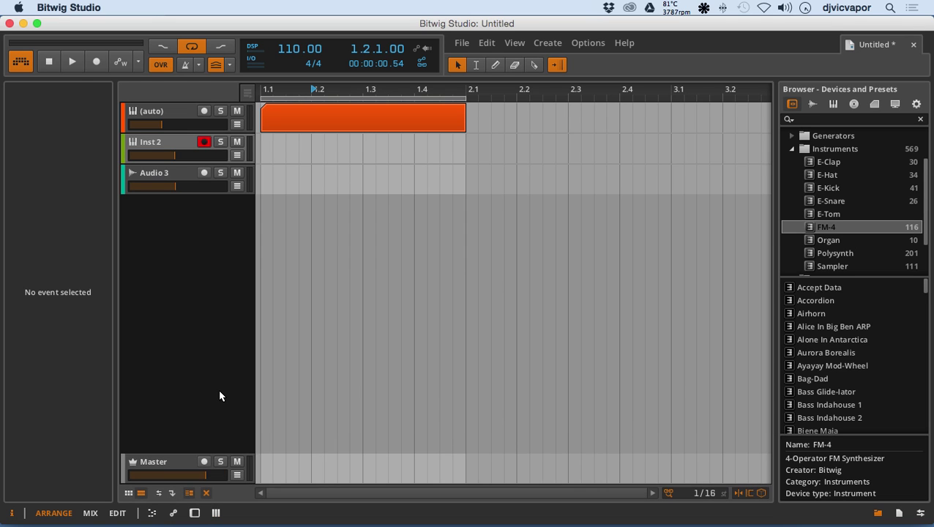
pyautogui.press('m')
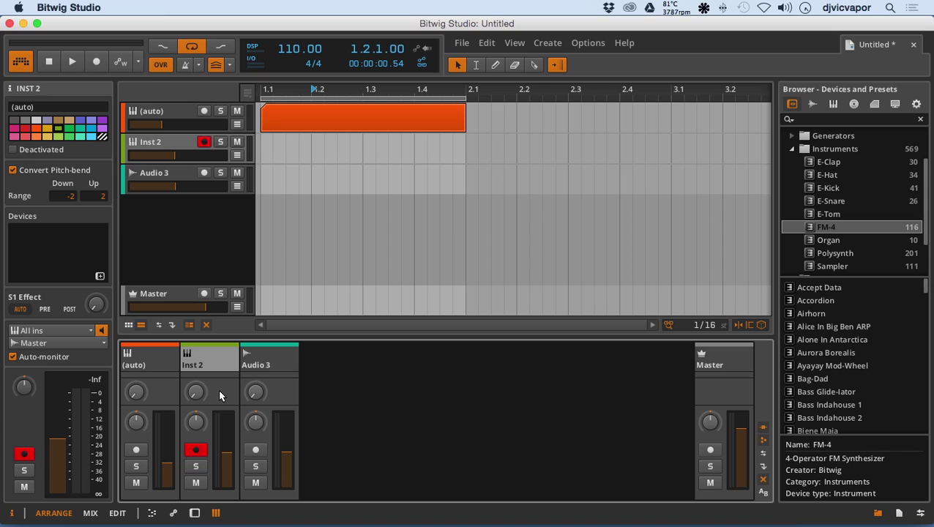
pyautogui.click(216, 513)
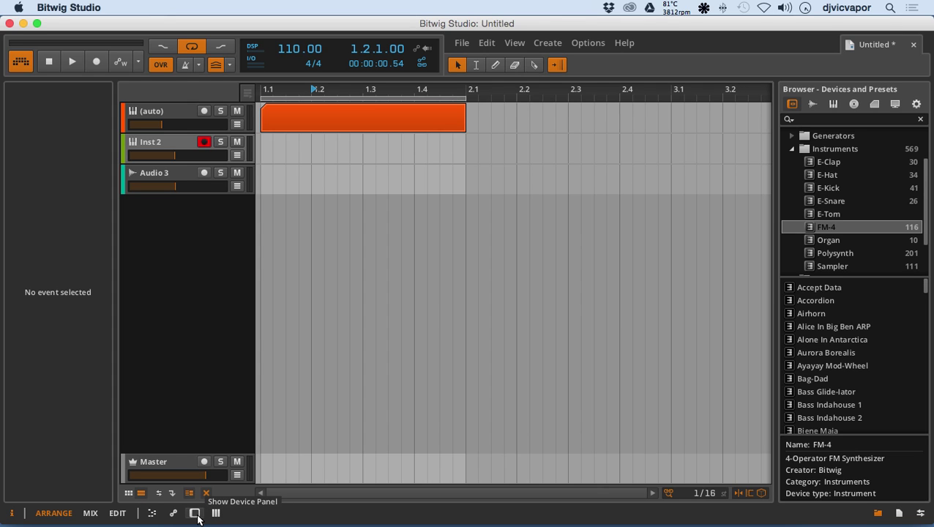
# Open and then hide the device panel, and select the Inst 2 track to show its settings
pyautogui.click(195, 513)
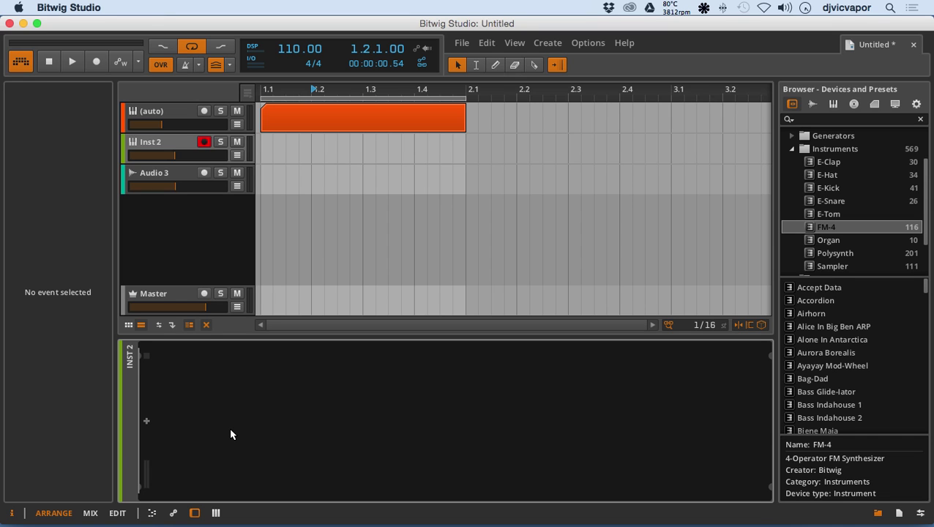
pyautogui.press('d')
pyautogui.press('d')
pyautogui.press('d')
pyautogui.press('d')
pyautogui.click(184, 146)
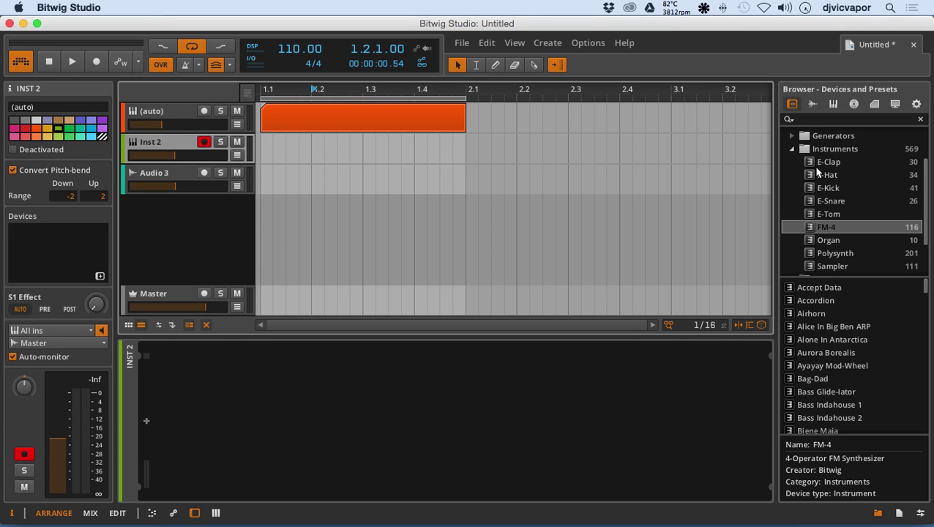
# Load the FM-4 synth from the browser's Instruments folder into Inst 2's empty device panel
pyautogui.click(793, 151)
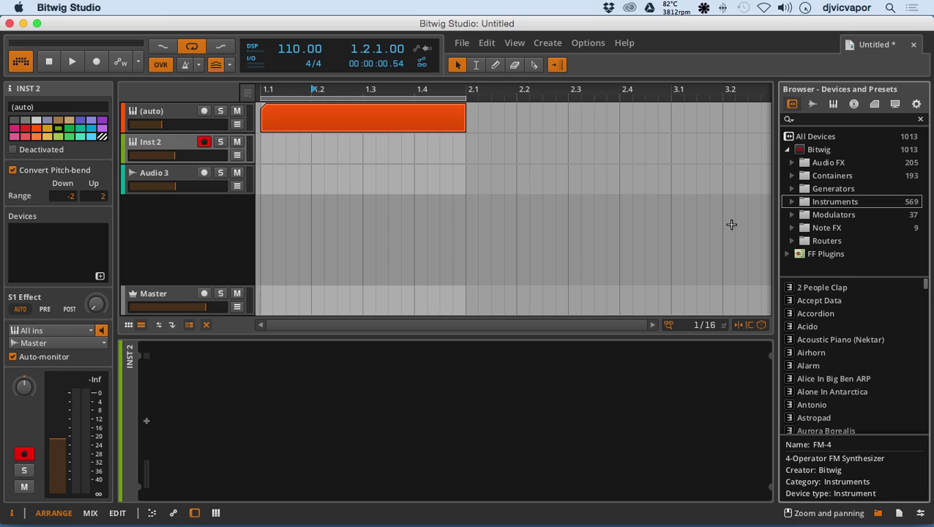
pyautogui.click(792, 202)
pyautogui.scroll(-3, 800, 250)
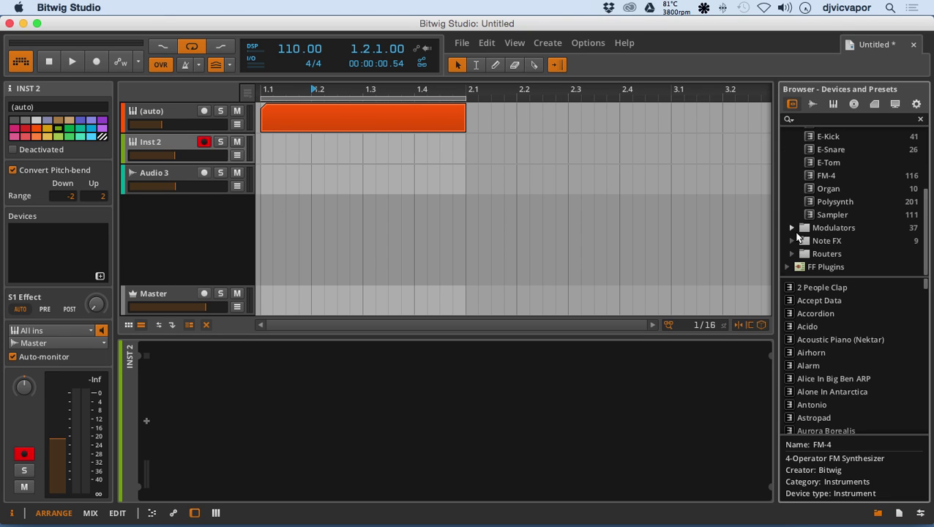
pyautogui.click(815, 176)
pyautogui.moveTo(815, 175); pyautogui.dragTo(432, 444)
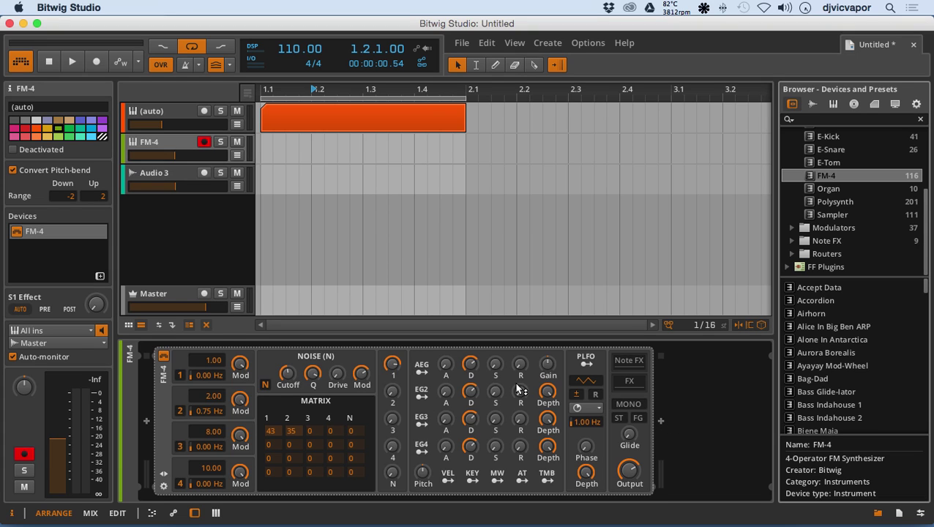
# Add an EQ-2 after FM-4, then a Gate after EQ-2 in the device chain
pyautogui.click(661, 424)
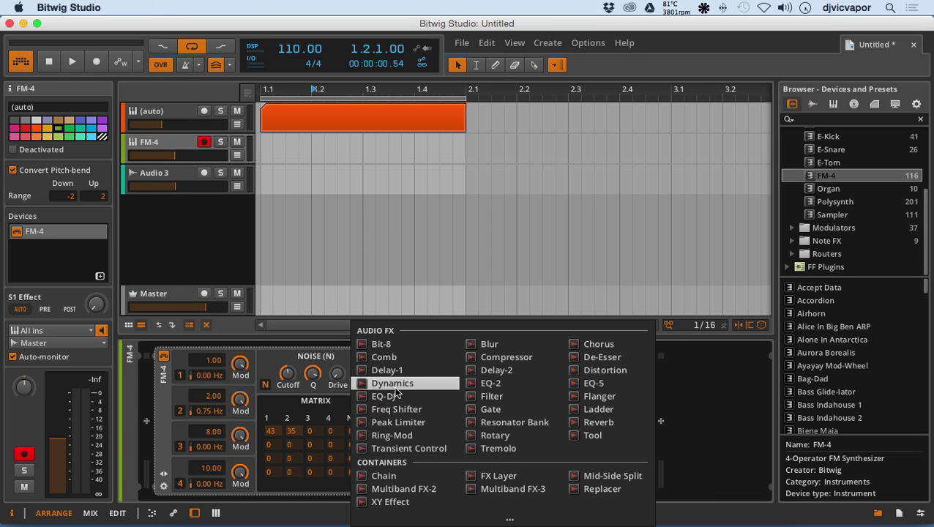
pyautogui.click(484, 386)
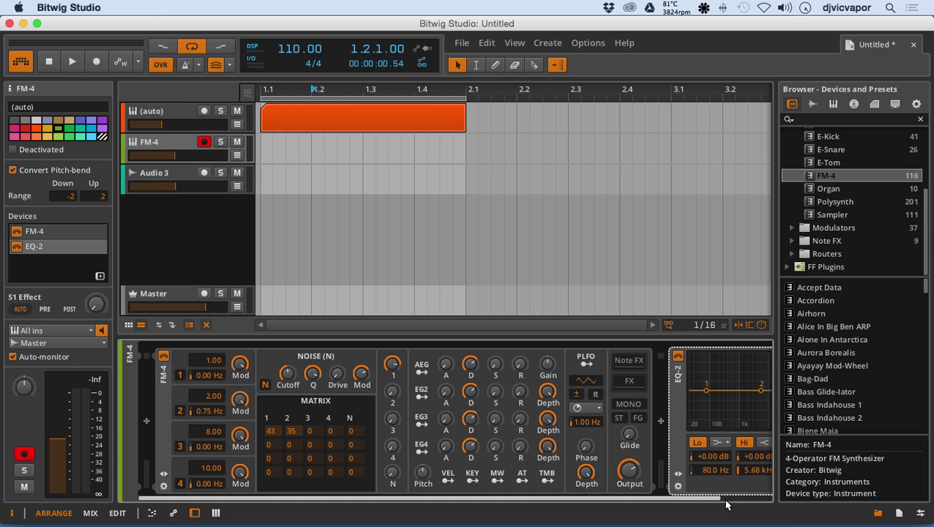
pyautogui.moveTo(720, 503); pyautogui.dragTo(771, 498)
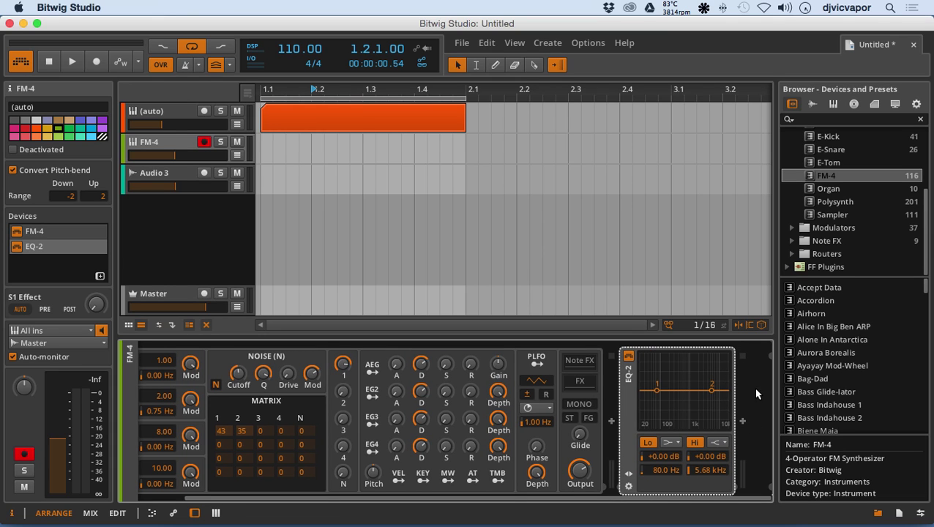
pyautogui.doubleClick(761, 378)
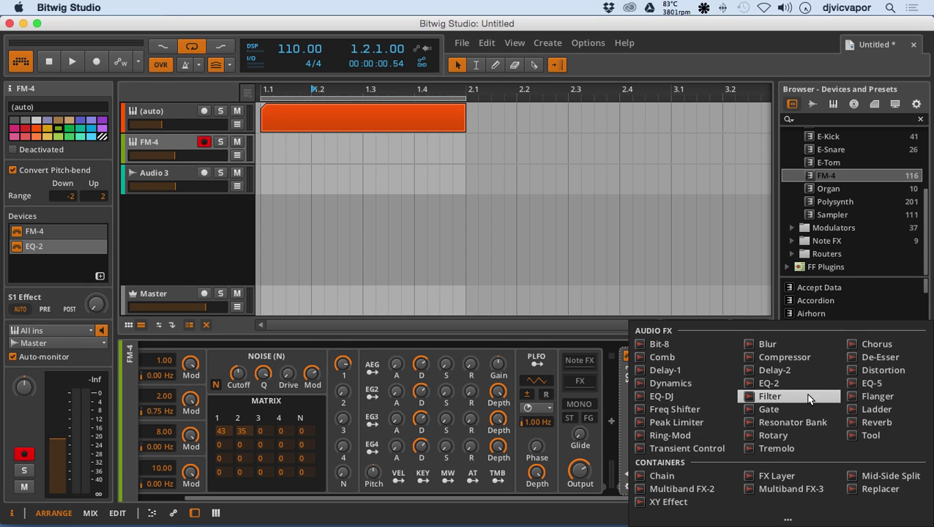
pyautogui.doubleClick(776, 415)
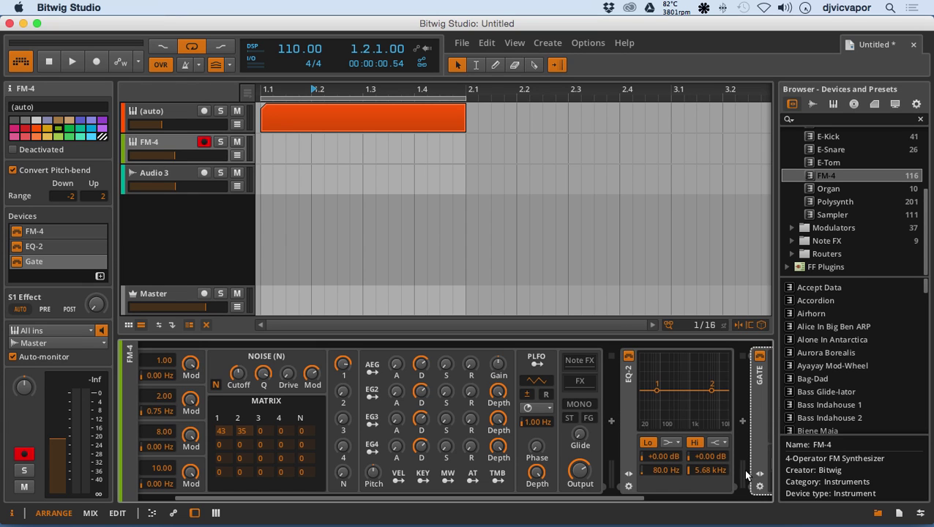
pyautogui.moveTo(640, 498); pyautogui.dragTo(760, 498)
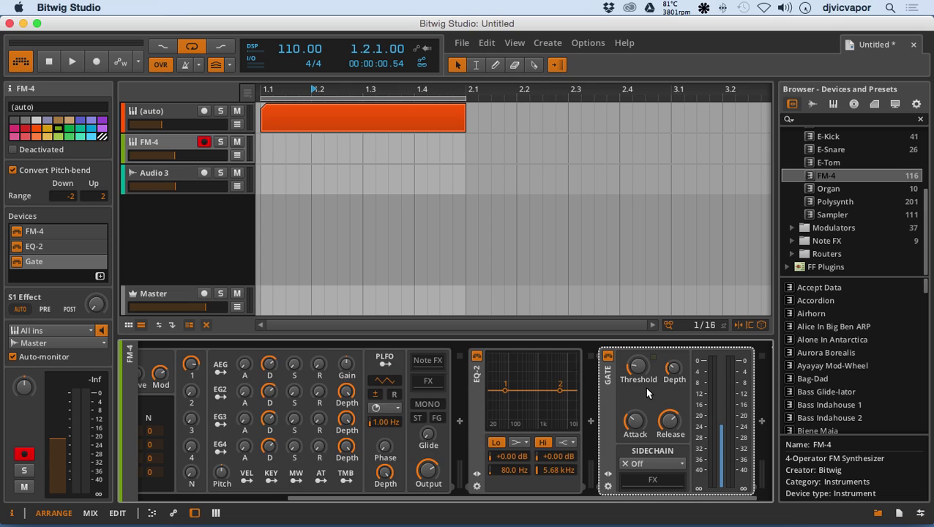
# Delete the Gate, EQ-2 and FM-4 devices, leaving the Inst 2 chain empty
pyautogui.press('Delete')
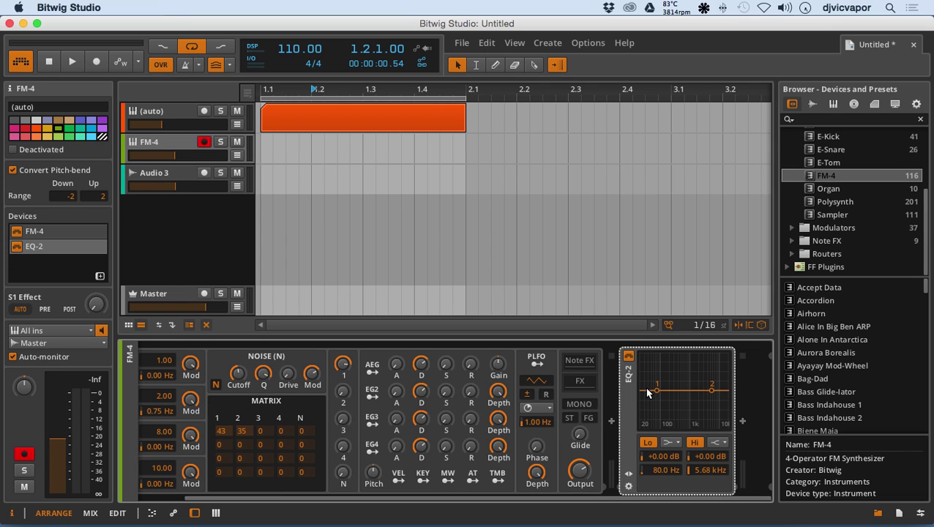
pyautogui.press('Delete')
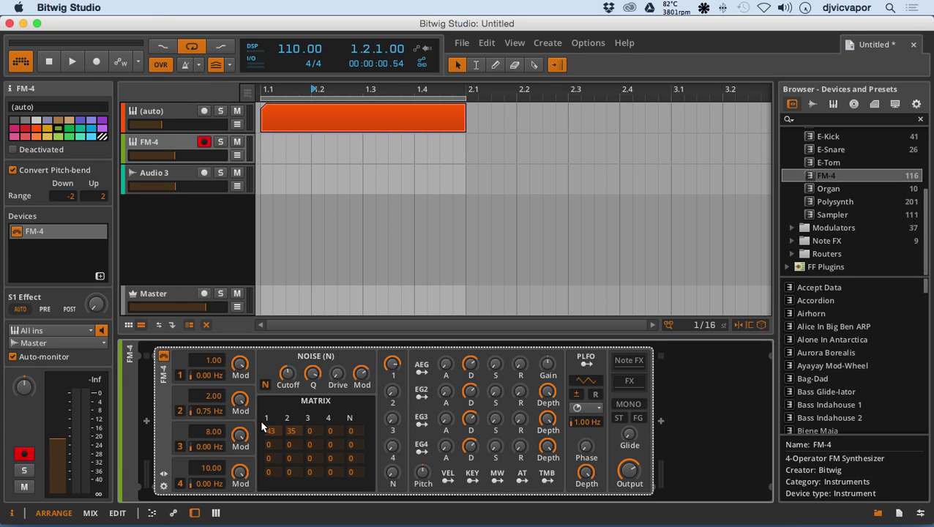
pyautogui.press('Delete')
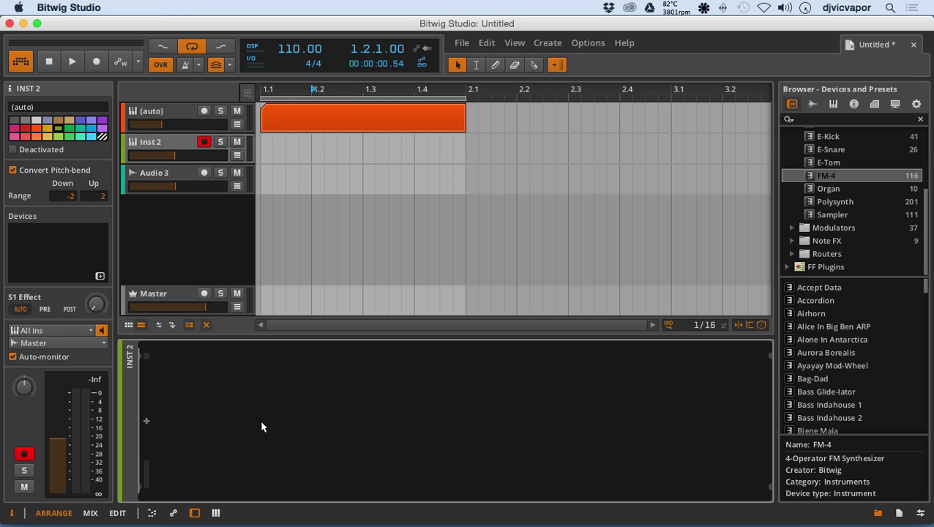
# Drag Polysynth onto the Inst 2 track and collapse the Instruments folder
pyautogui.click(818, 203)
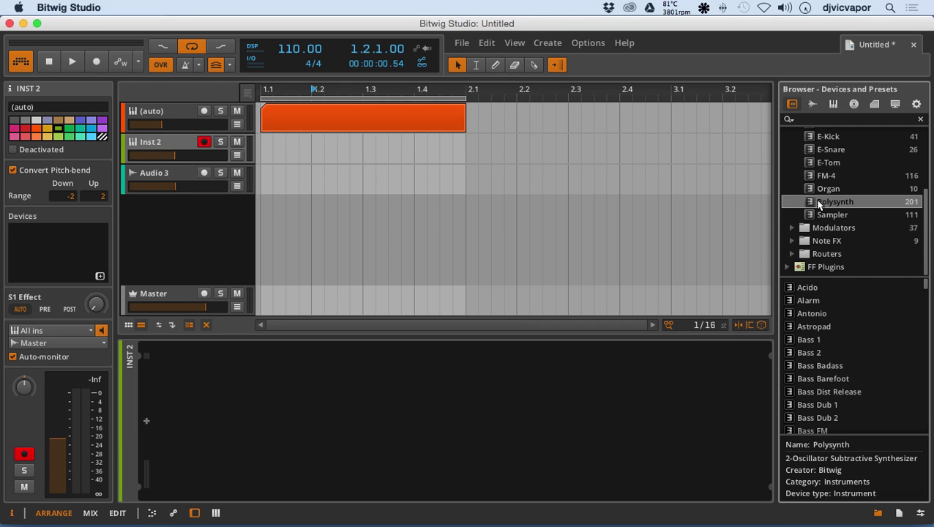
pyautogui.moveTo(818, 203); pyautogui.dragTo(319, 145)
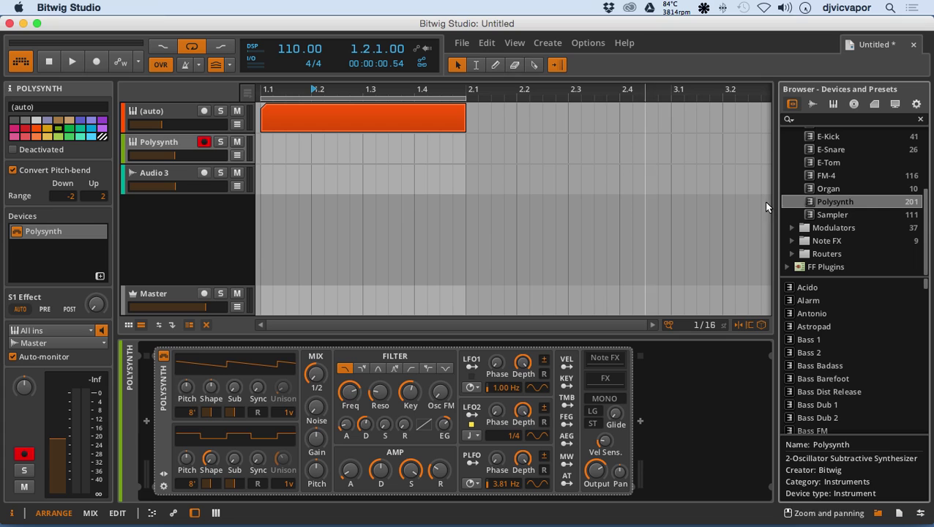
pyautogui.scroll(1, 811, 208)
pyautogui.scroll(4, 810, 208)
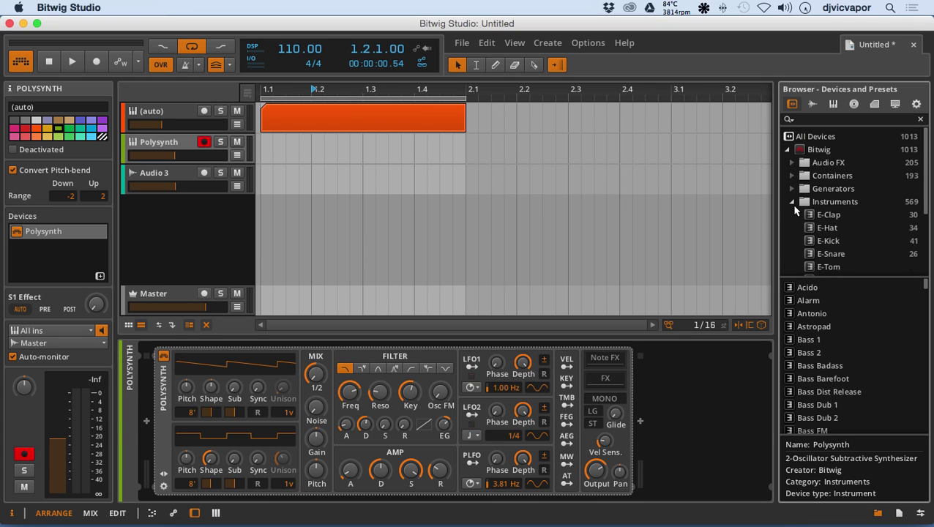
pyautogui.click(791, 202)
# Add a Chorus from Audio FX after Polysynth, then delete both Chorus and Polysynth
pyautogui.click(792, 163)
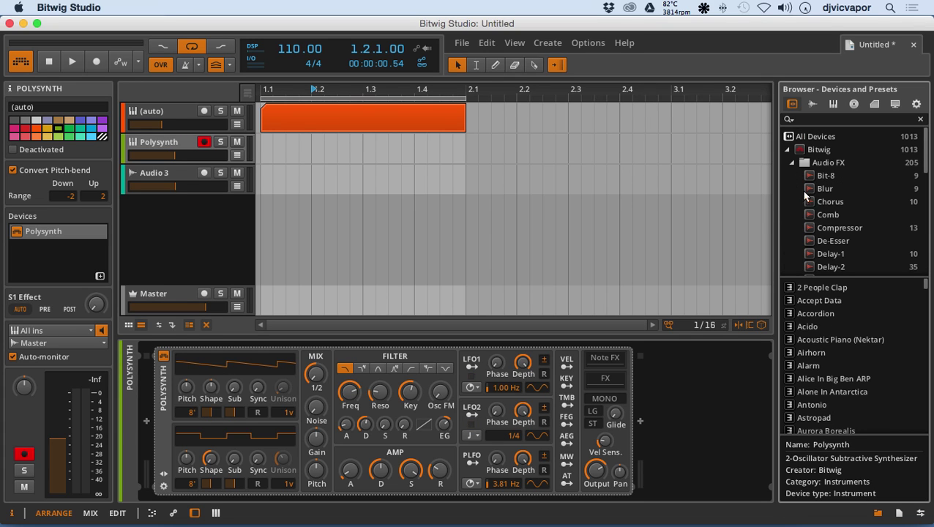
pyautogui.moveTo(814, 202); pyautogui.dragTo(377, 153)
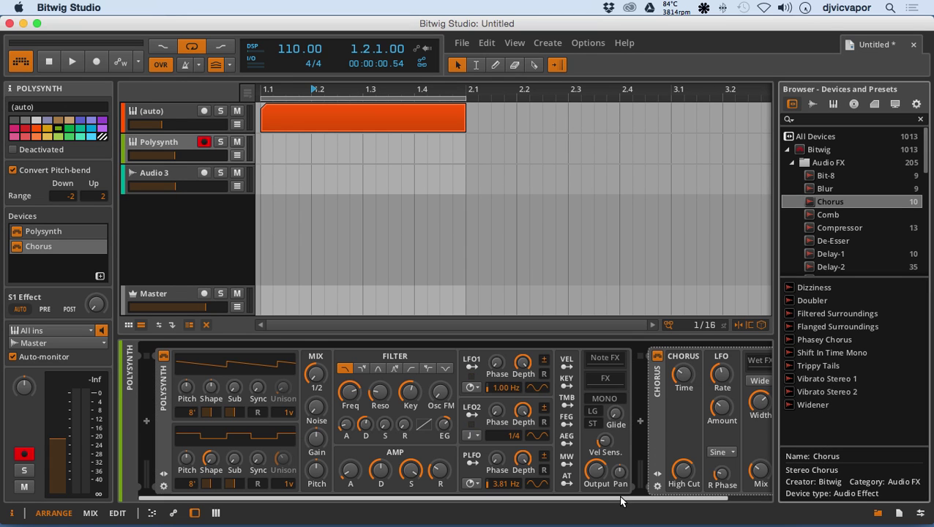
pyautogui.moveTo(629, 500); pyautogui.dragTo(700, 489)
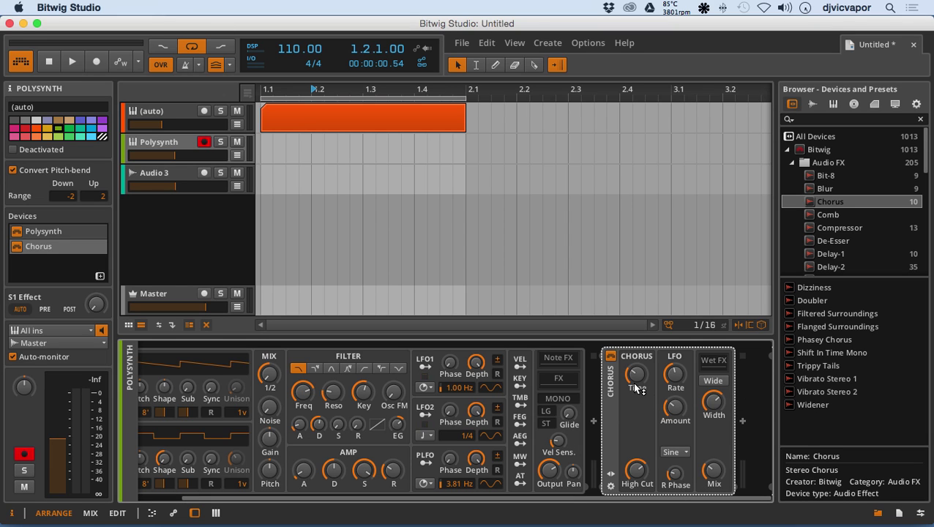
pyautogui.press('Delete')
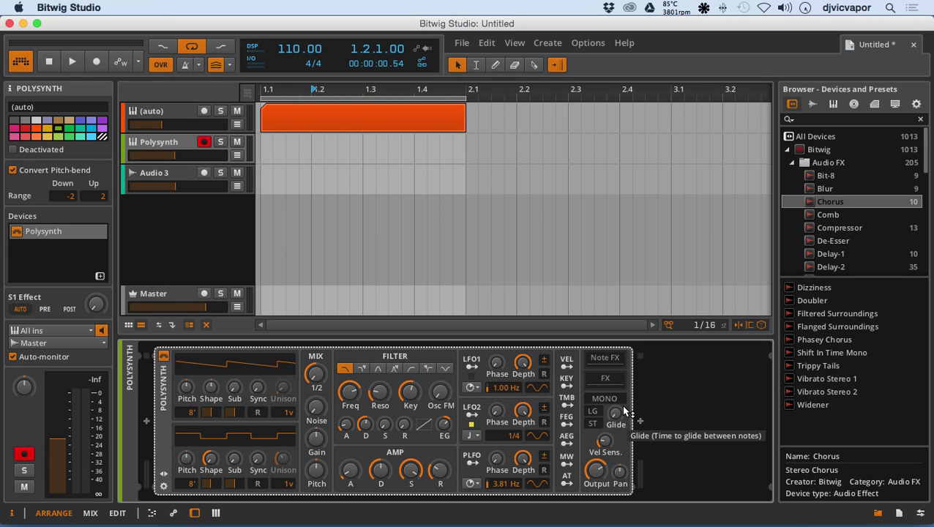
pyautogui.press('Delete')
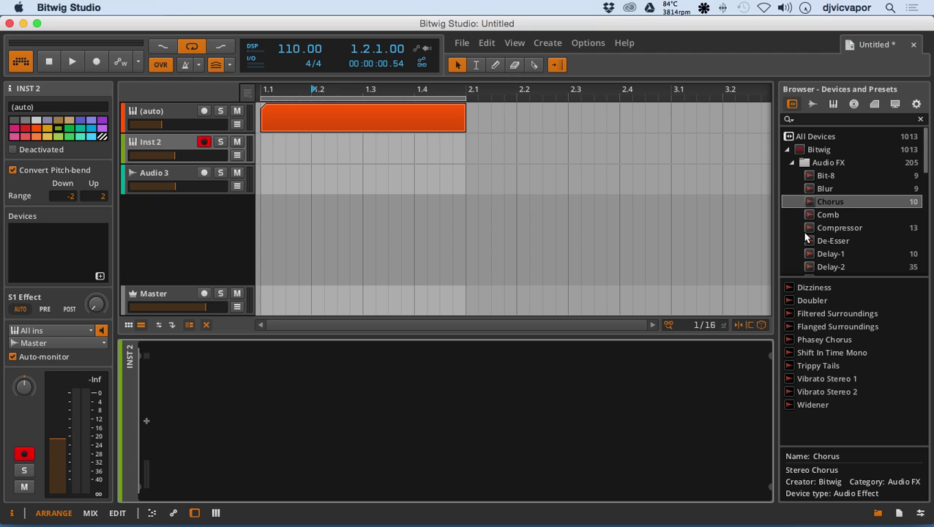
# Load E-Kick from the Instruments folder onto the Audio 3 track, then onto Inst 2
pyautogui.scroll(-3, 806, 238)
pyautogui.scroll(-4, 806, 238)
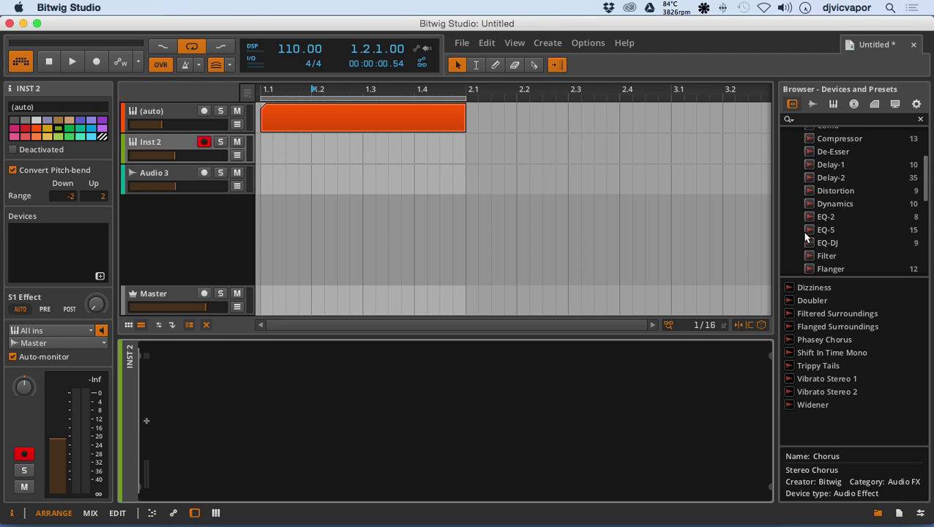
pyautogui.scroll(10, 805, 238)
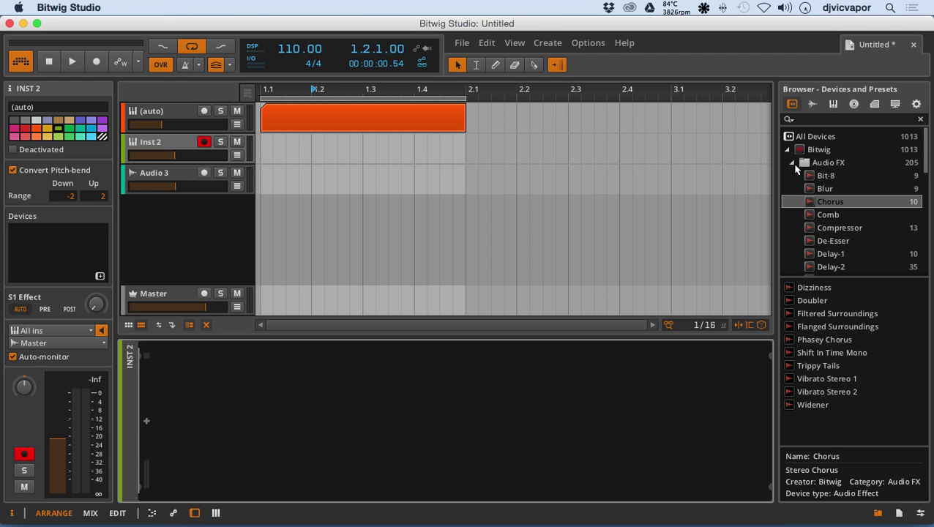
pyautogui.click(792, 163)
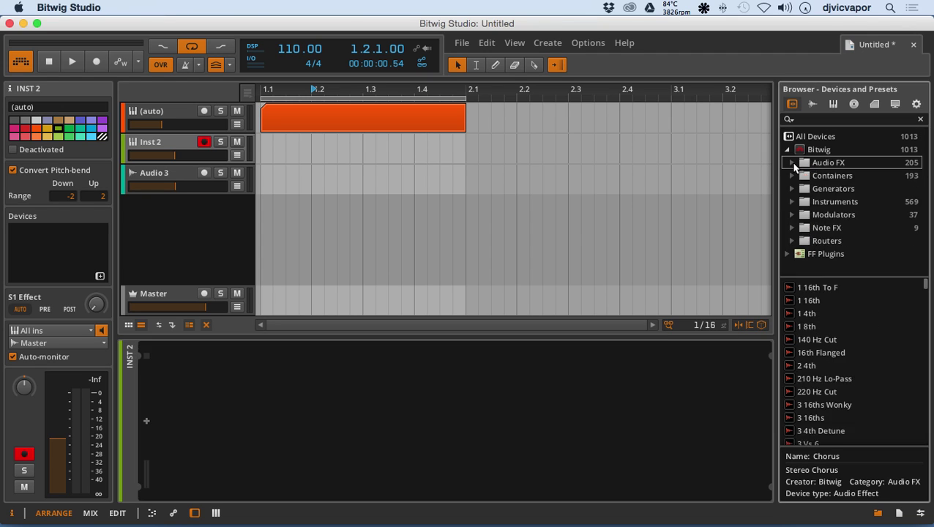
pyautogui.click(791, 201)
pyautogui.moveTo(809, 243); pyautogui.dragTo(386, 182)
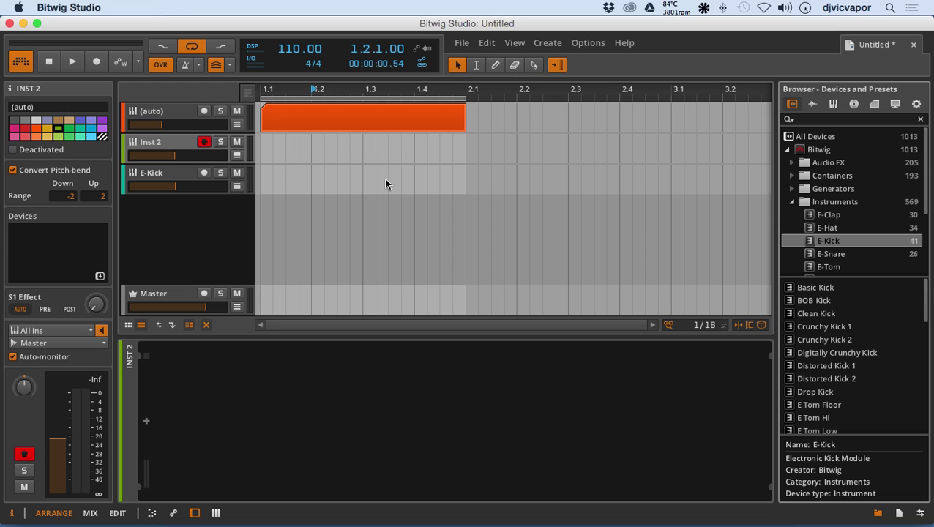
pyautogui.moveTo(816, 244); pyautogui.dragTo(454, 157)
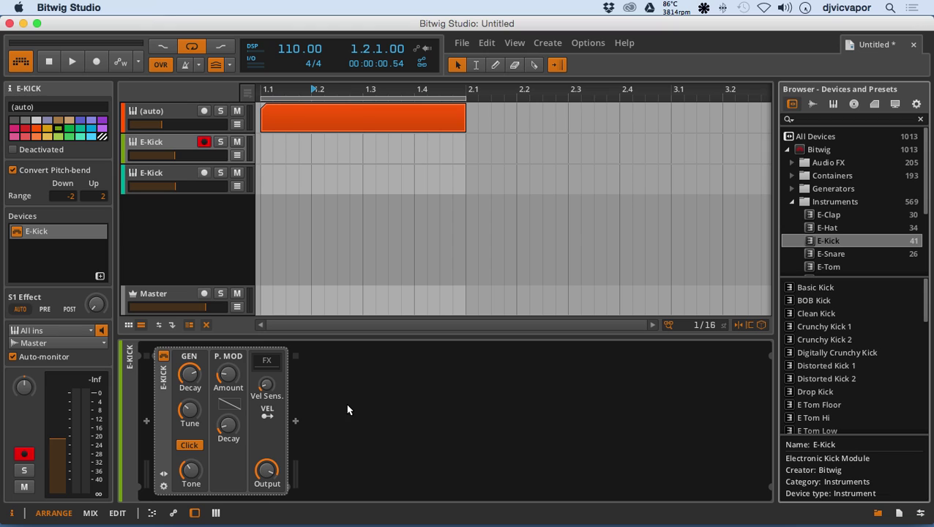
pyautogui.click(295, 422)
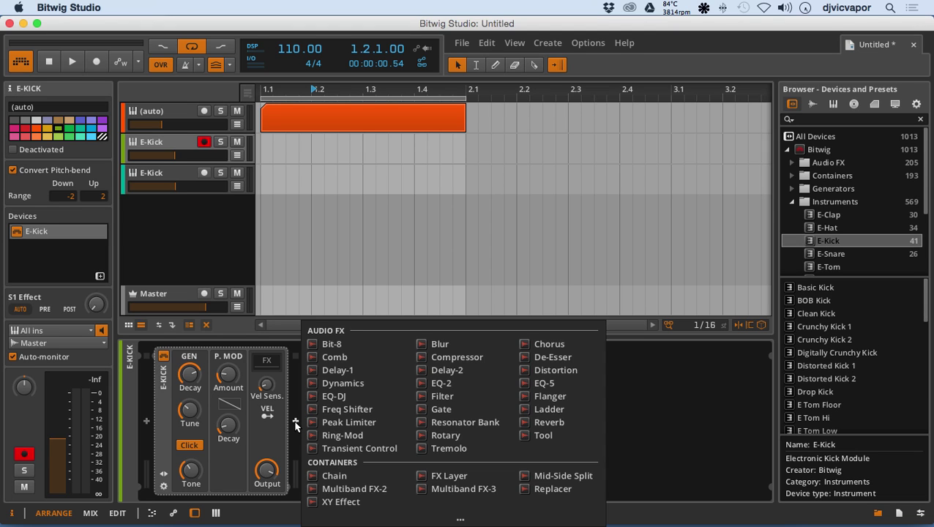
pyautogui.click(295, 425)
pyautogui.doubleClick(354, 424)
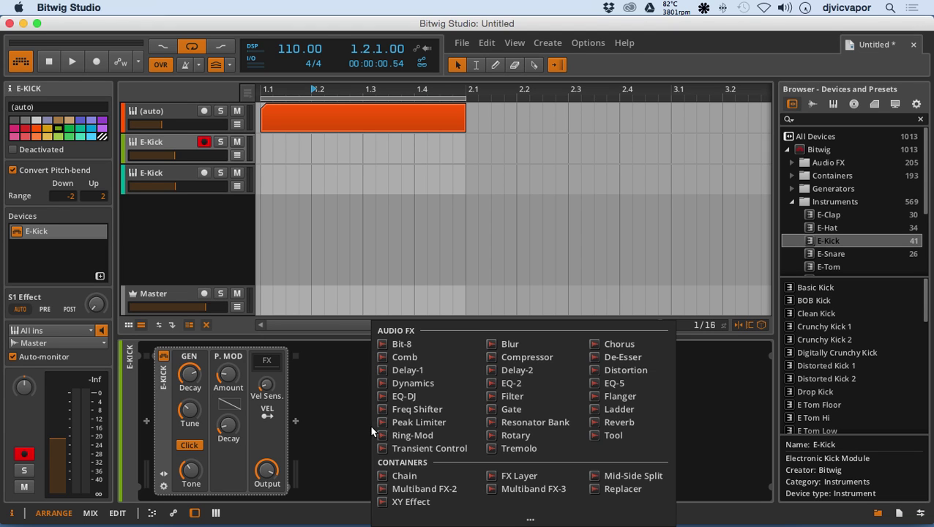
pyautogui.click(355, 421)
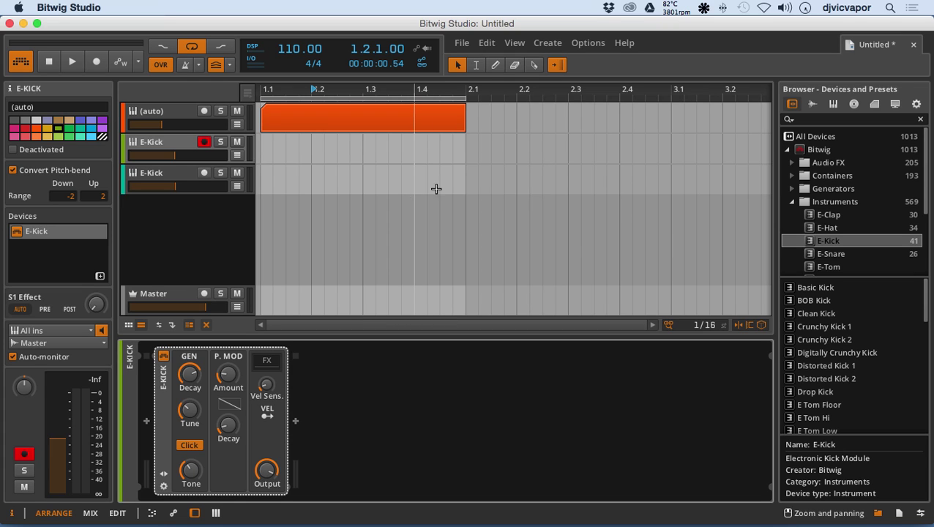